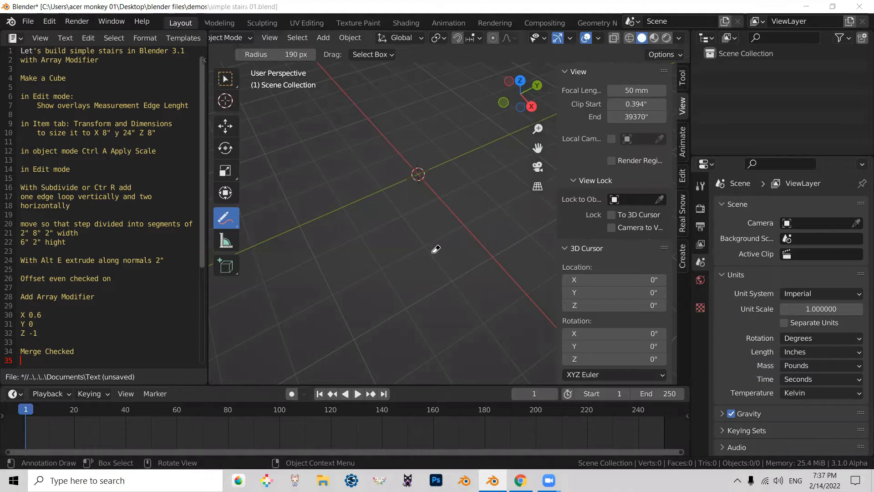
- Add a cube mesh to the scene
{"action": "middle_click_drag", "start_coordinate": [436, 249], "coordinate": [453, 227]}
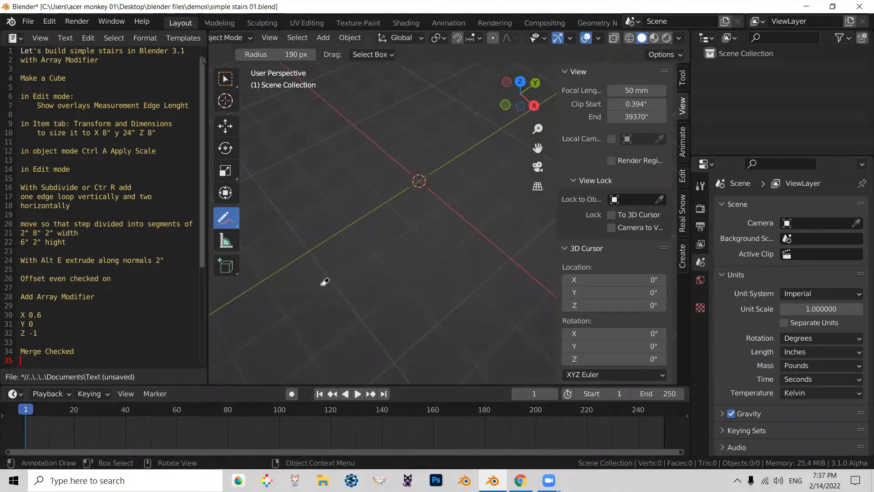
{"action": "key", "text": "shift+a"}
{"action": "mouse_move", "coordinate": [320, 287]}
{"action": "mouse_move", "coordinate": [280, 212]}
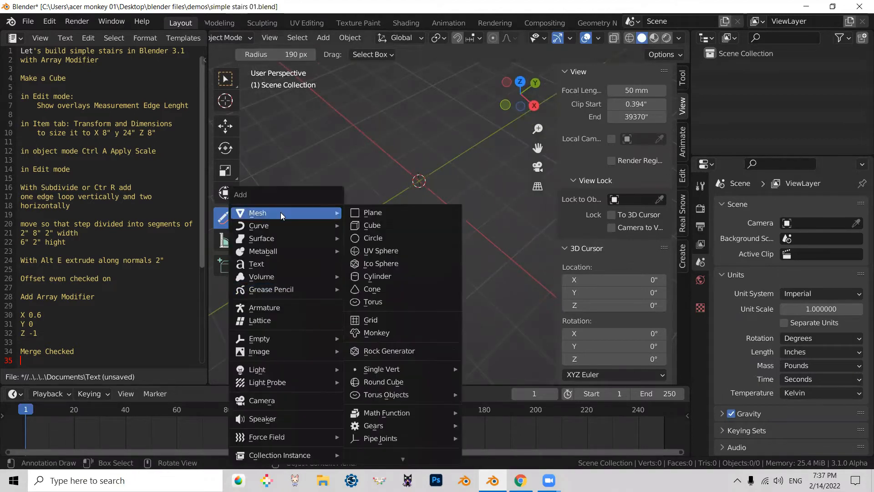
{"action": "left_click", "coordinate": [419, 220]}
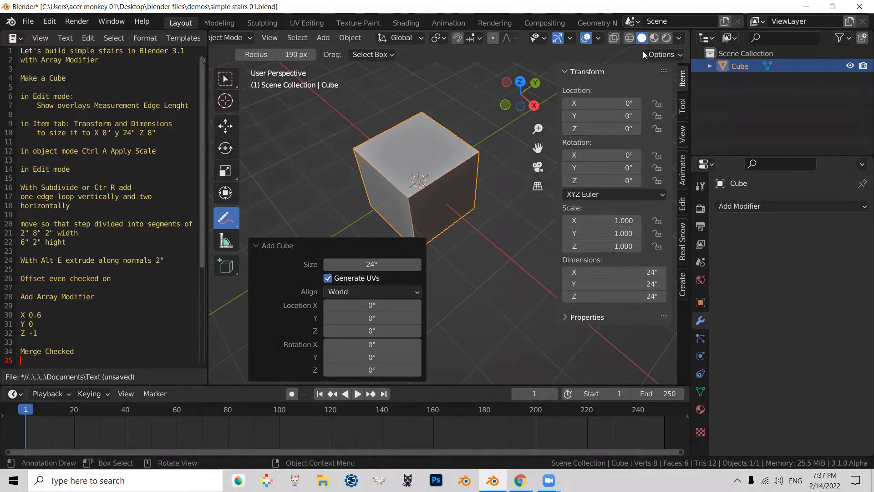
- Set the cube's Z dimension to 8" and its X dimension to 8"
{"action": "left_click", "coordinate": [608, 304], "text": "ctrl"}
{"action": "left_click", "coordinate": [619, 298]}
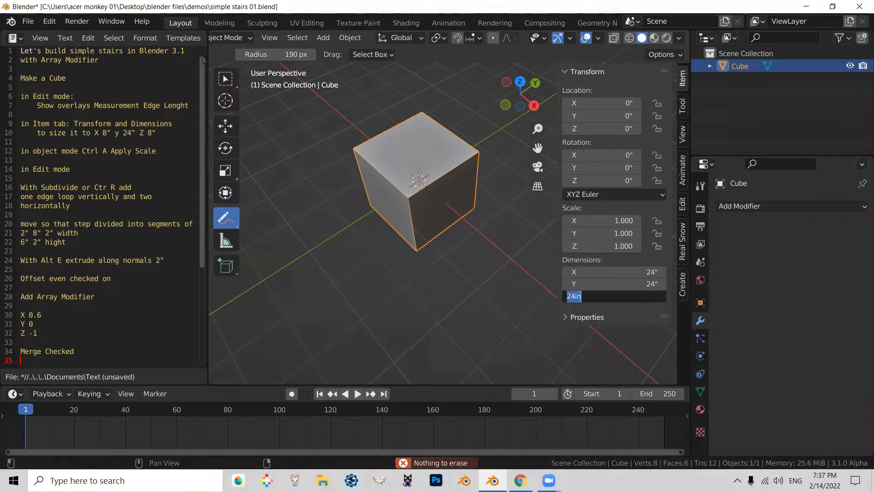
{"action": "type", "text": "8"}
{"action": "key", "text": "Return"}
{"action": "left_click", "coordinate": [637, 271]}
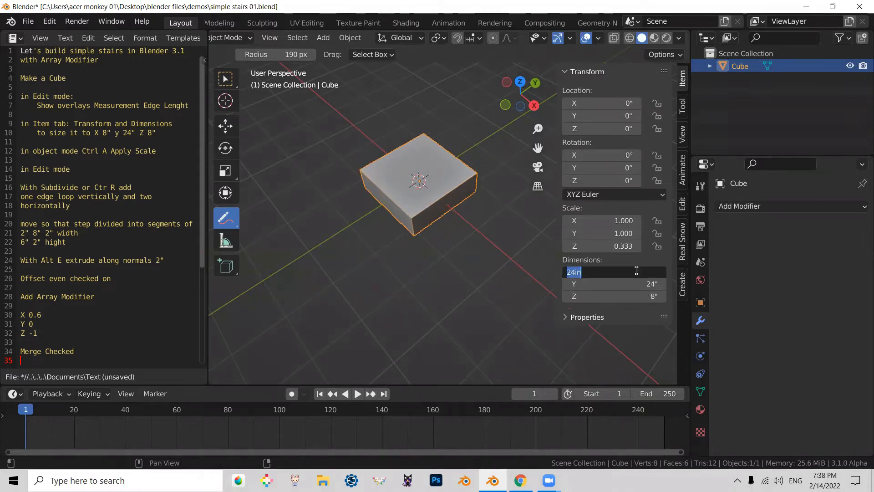
{"action": "type", "text": "8"}
{"action": "key", "text": "Return"}
- Apply the scale of the resized cube
{"action": "scroll", "coordinate": [390, 245], "scroll_direction": "up", "scroll_amount": 2}
{"action": "middle_click_drag", "start_coordinate": [388, 246], "coordinate": [396, 222]}
{"action": "scroll", "coordinate": [326, 293], "scroll_direction": "up", "scroll_amount": 3}
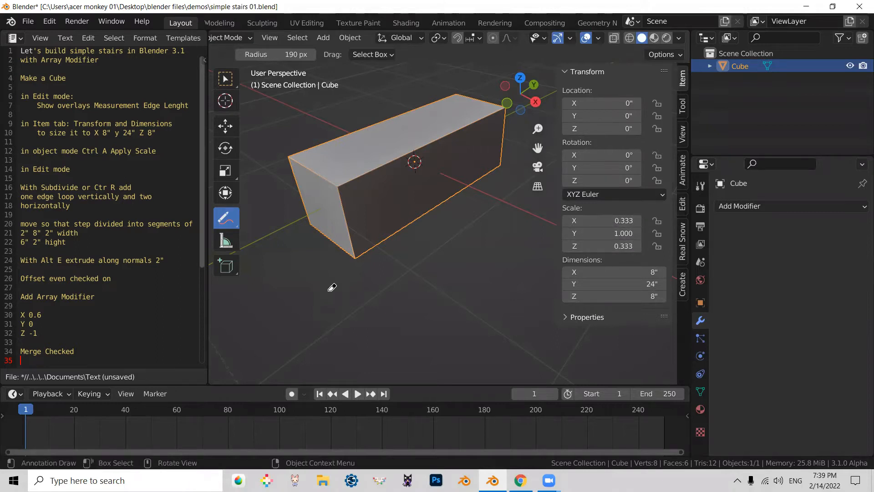
{"action": "key", "text": "ctrl+a"}
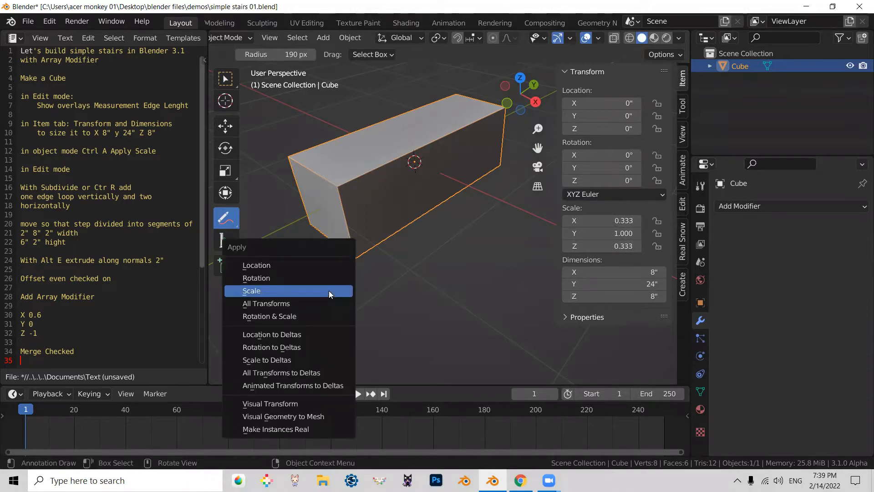
{"action": "left_click", "coordinate": [287, 290]}
{"action": "left_click", "coordinate": [300, 310]}
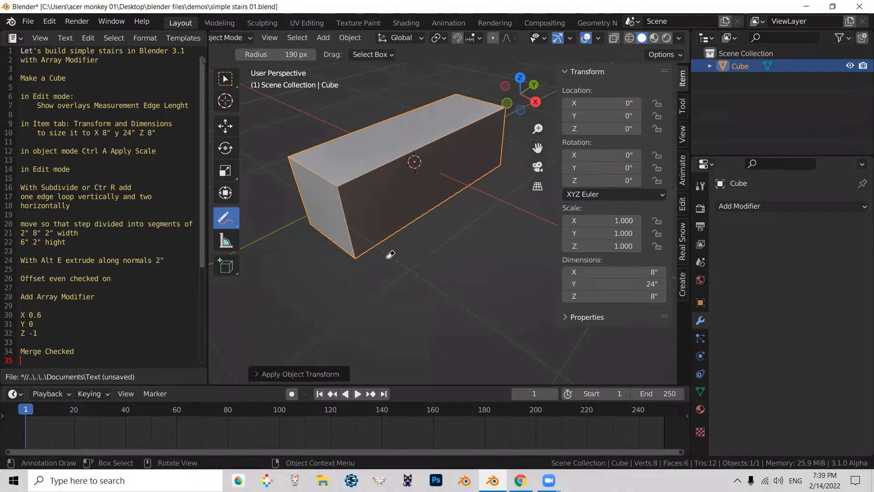
- Activate the box selection tool, enter Edit Mode and add one horizontal edge loop around the block
{"action": "key", "text": "w"}
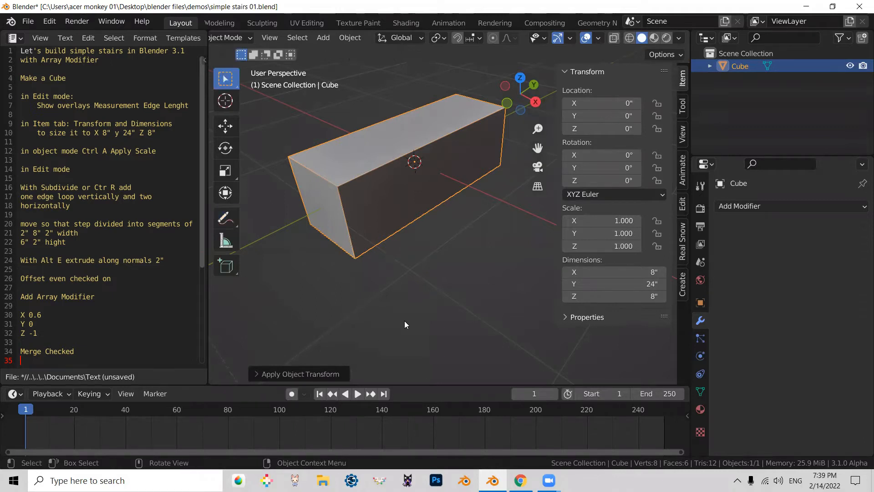
{"action": "key", "text": "Tab"}
{"action": "mouse_move", "coordinate": [411, 250]}
{"action": "middle_mouse_down"}
{"action": "mouse_move", "coordinate": [423, 255]}
{"action": "mouse_move", "coordinate": [416, 263]}
{"action": "middle_mouse_up"}
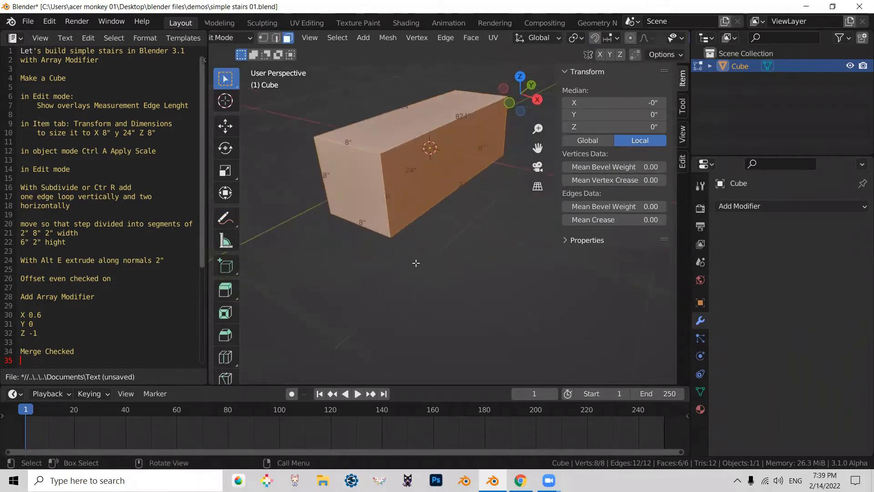
{"action": "key", "text": "ctrl+r"}
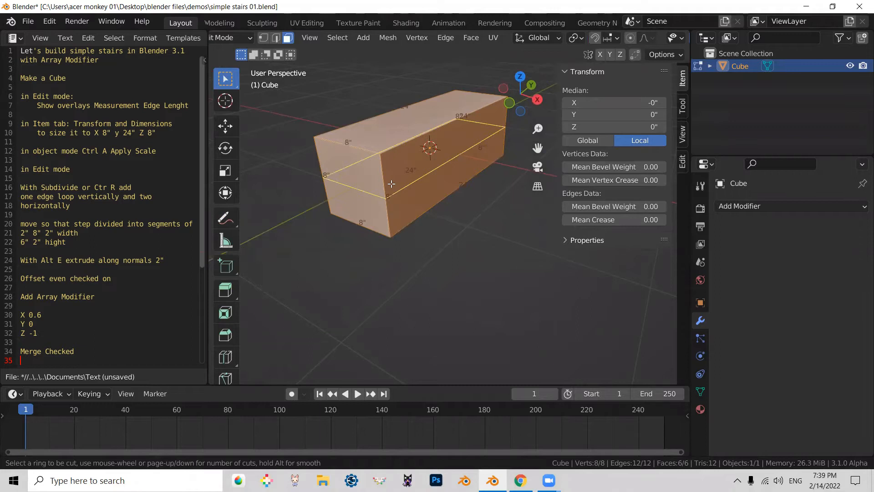
{"action": "left_click", "coordinate": [391, 190]}
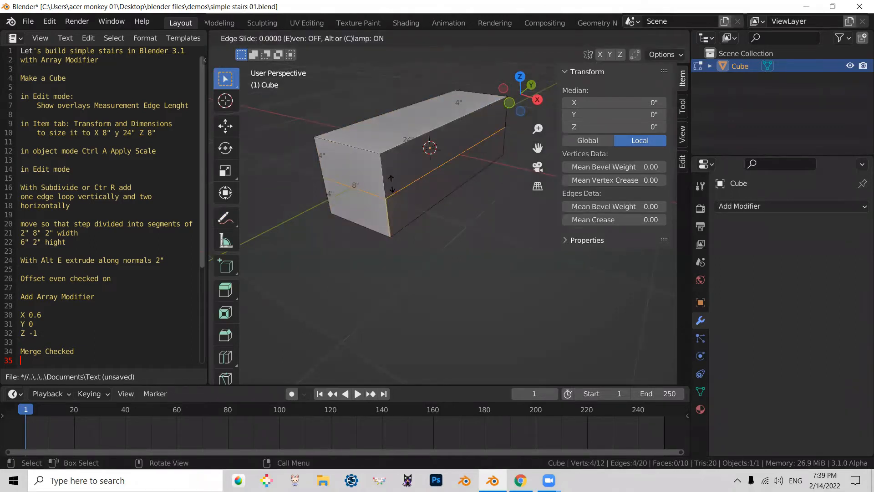
- Move the horizontal edge loop 2" up along Z
{"action": "key", "text": "g"}
{"action": "type", "text": "z"}
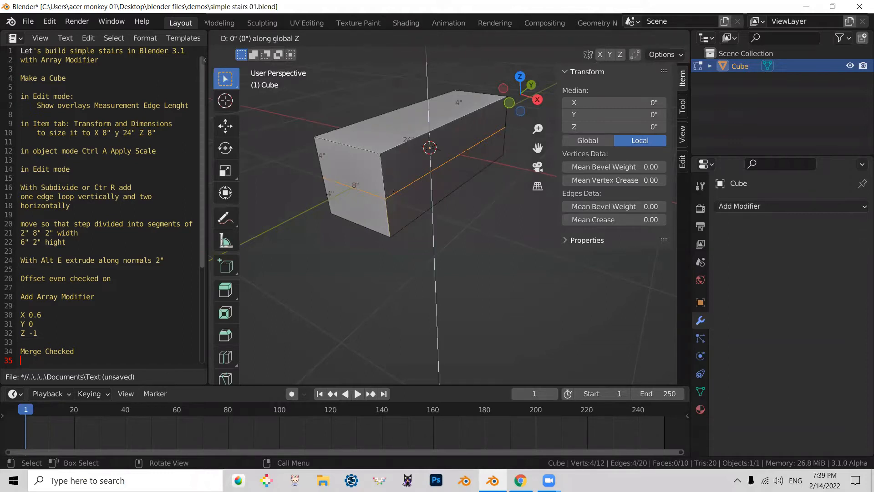
{"action": "type", "text": "2"}
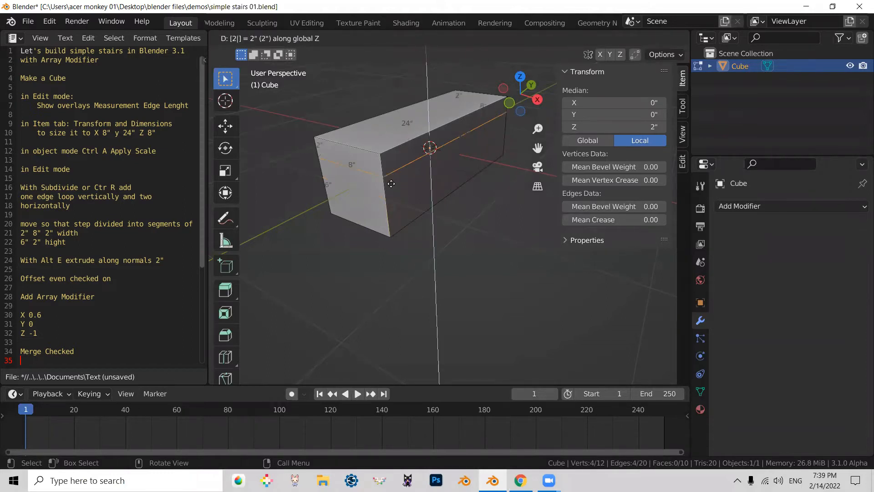
{"action": "key", "text": "Return"}
- Add two evenly spaced lengthwise edge loops across the block's 8" width, without sliding them
{"action": "middle_click_drag", "start_coordinate": [392, 183], "coordinate": [368, 181]}
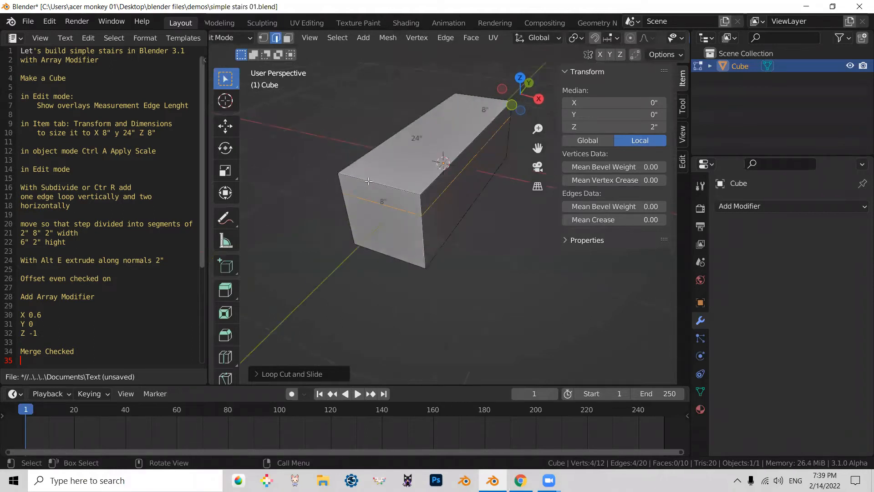
{"action": "key", "text": "ctrl+r"}
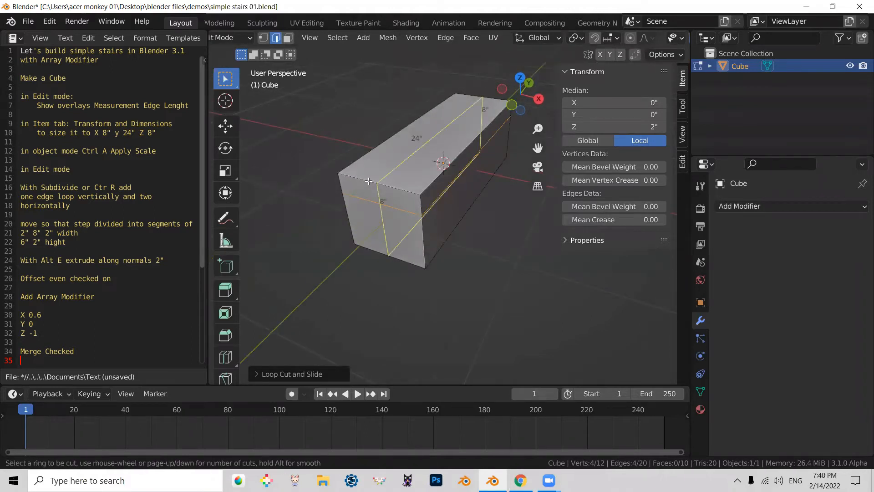
{"action": "scroll", "coordinate": [368, 181], "scroll_direction": "up", "scroll_amount": 1}
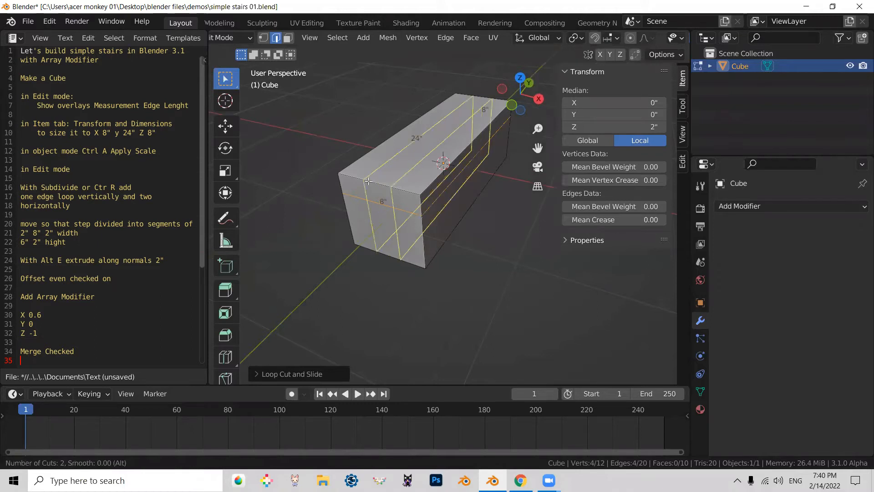
{"action": "left_click", "coordinate": [356, 185]}
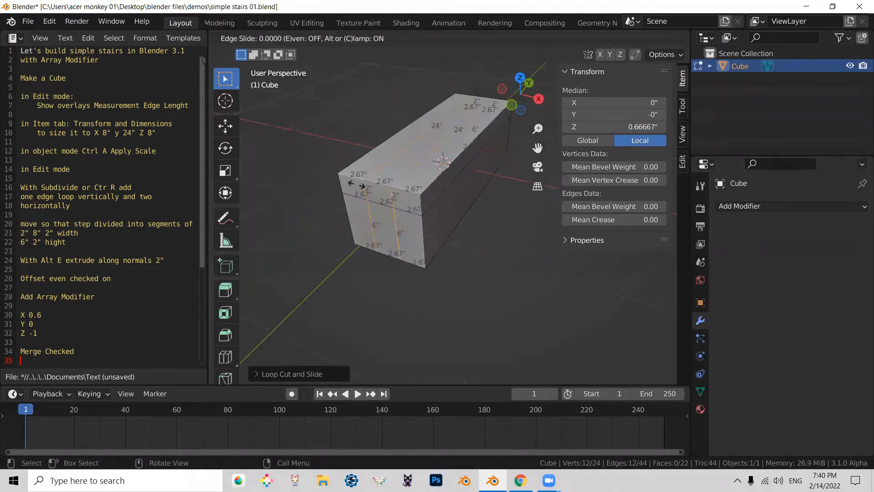
{"action": "right_click", "coordinate": [357, 184]}
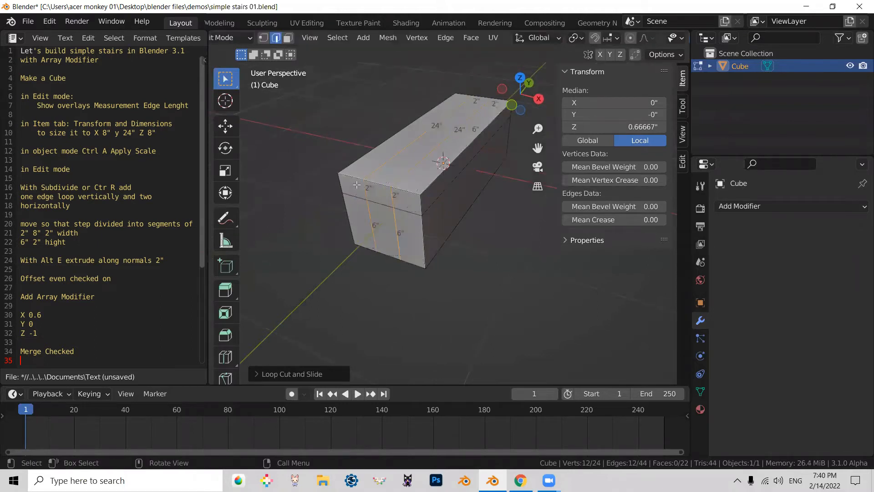
- Move the lengthwise edge loop on the positive X side 0.67" along X
{"action": "left_click", "coordinate": [399, 241], "text": "alt"}
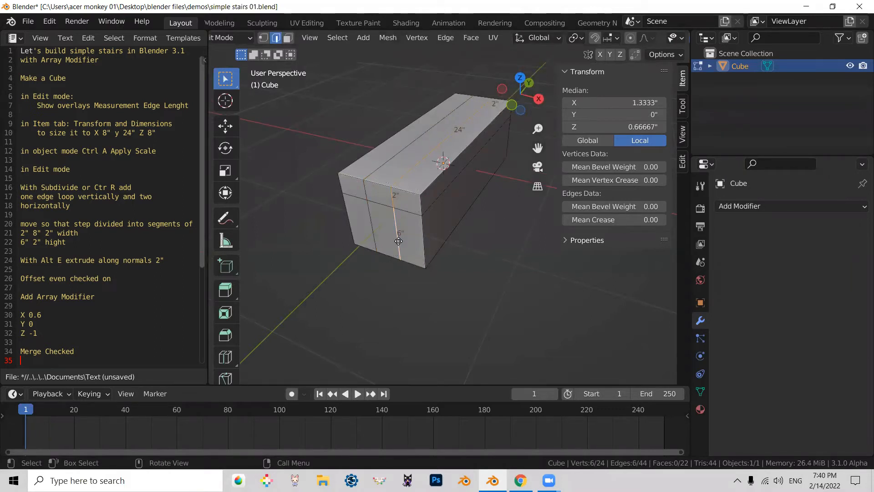
{"action": "key", "text": "g"}
{"action": "key", "text": "x"}
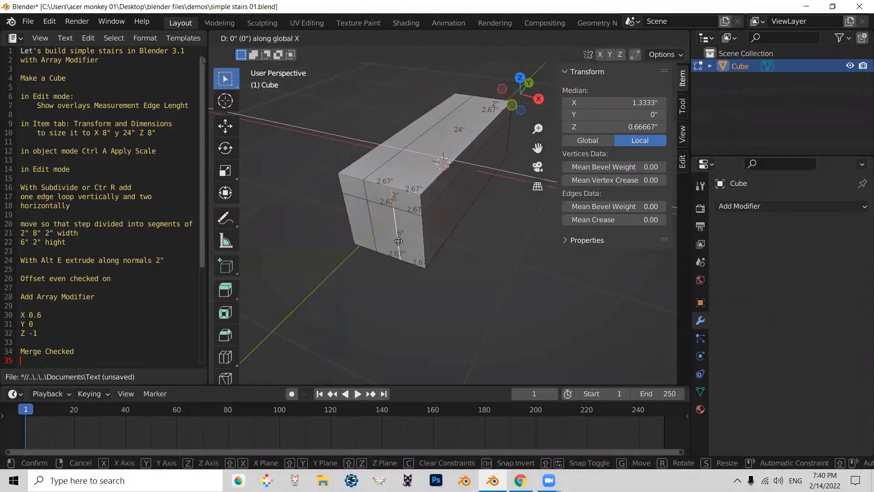
{"action": "type", "text": "."}
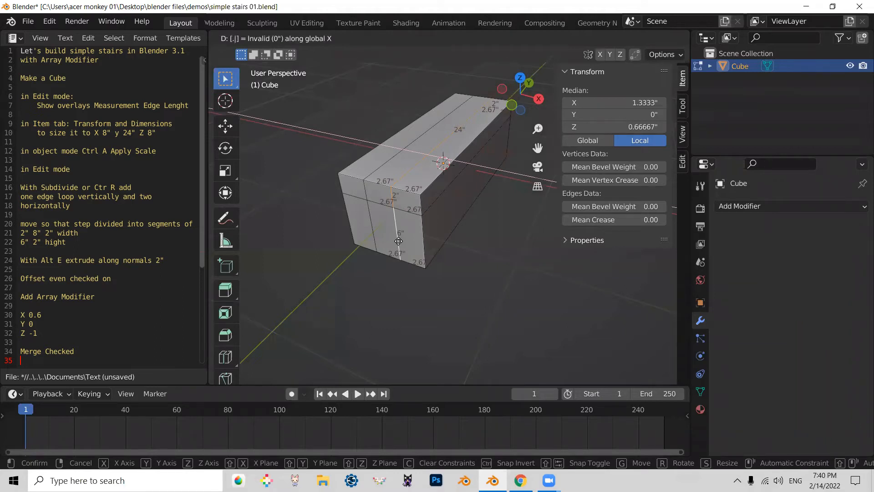
{"action": "type", "text": "67"}
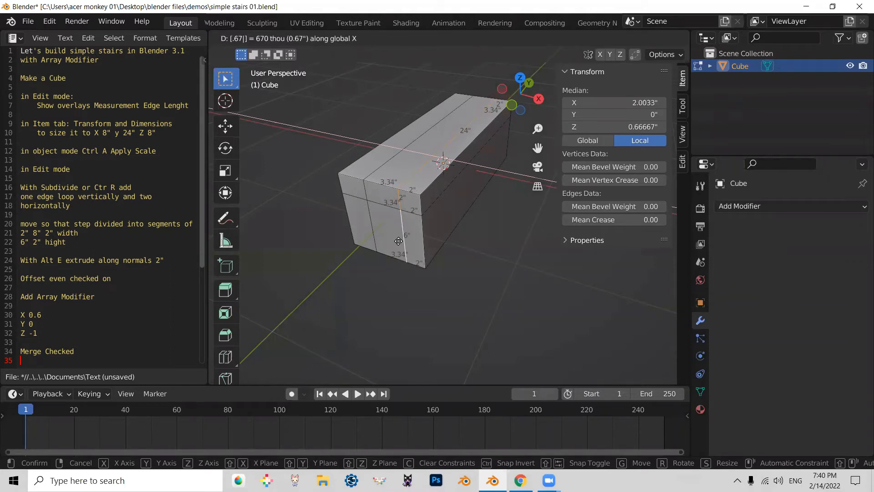
{"action": "key", "text": "Return"}
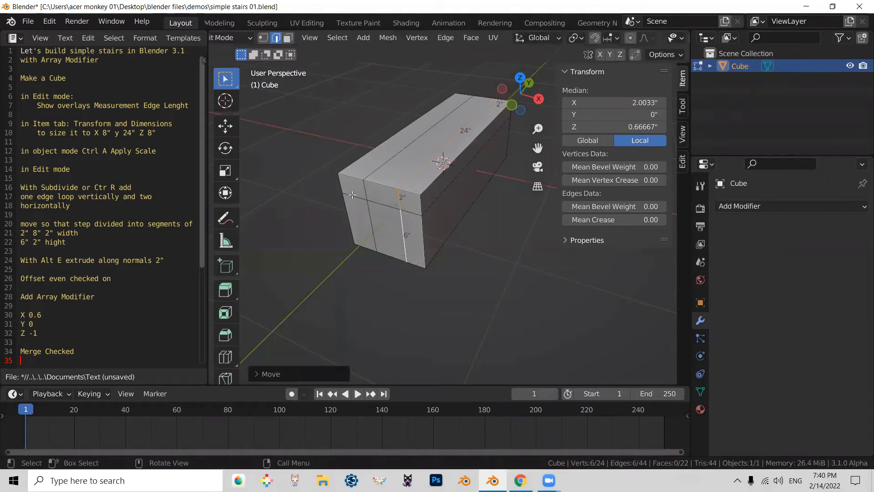
- Move the lengthwise edge loop on the negative X side -0.67" along X
{"action": "left_click", "coordinate": [369, 226]}
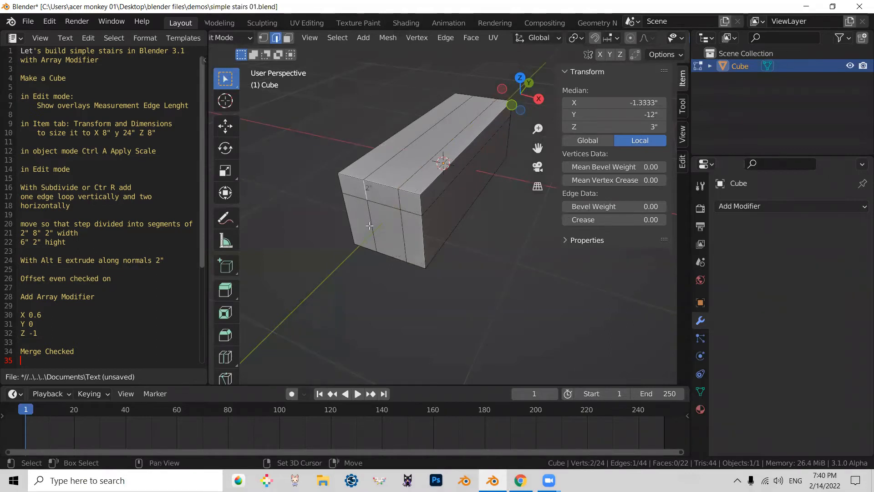
{"action": "left_click", "coordinate": [369, 225], "text": "alt"}
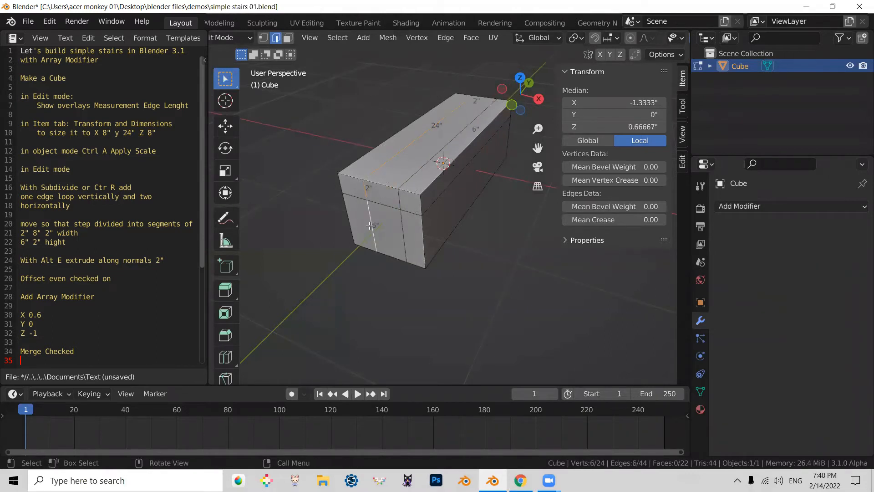
{"action": "key", "text": "g"}
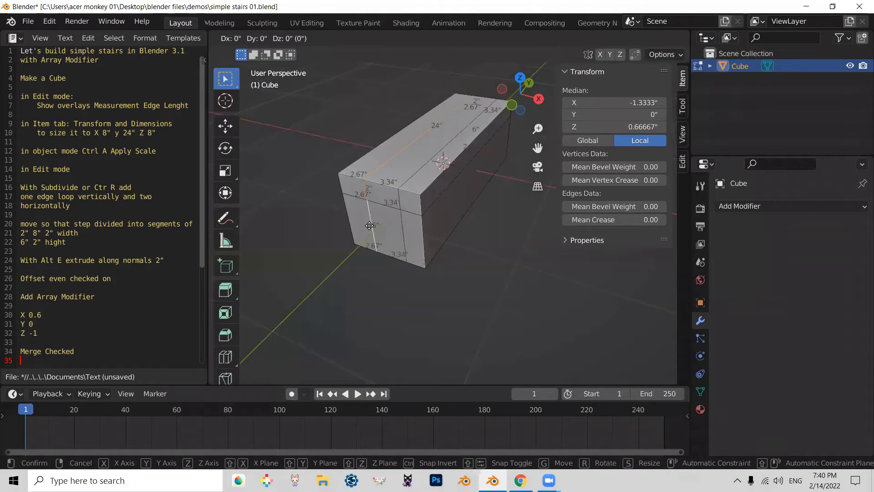
{"action": "type", "text": "x: [-(.67"}
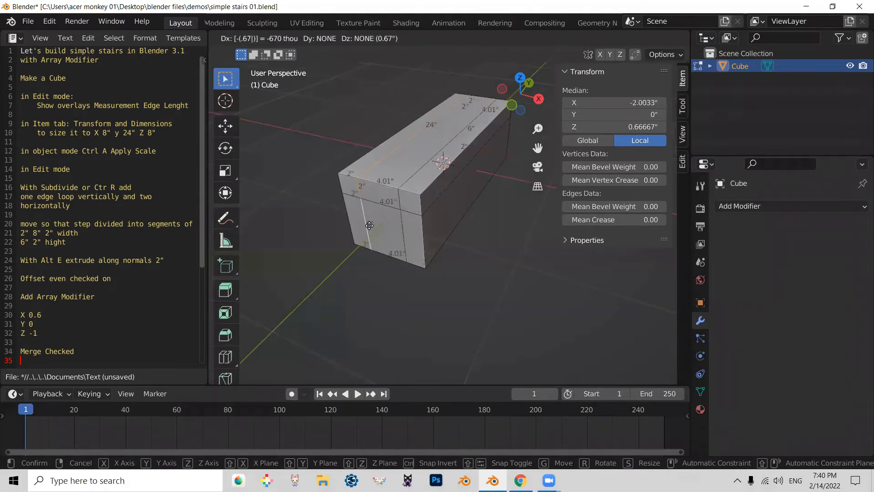
{"action": "key", "text": "Return"}
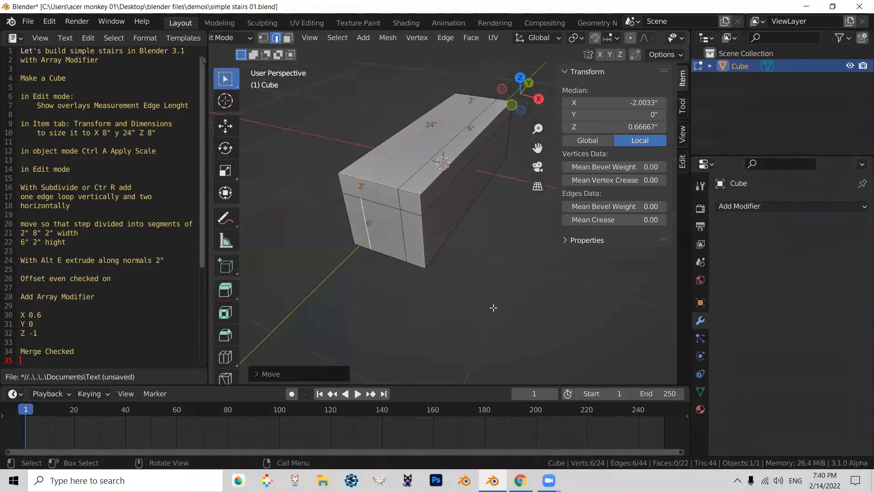
- Switch to face selection and select the side and end faces of the block's upper 2" band
{"action": "mouse_move", "coordinate": [437, 314]}
{"action": "middle_mouse_down"}
{"action": "mouse_move", "coordinate": [458, 302]}
{"action": "mouse_move", "coordinate": [402, 297]}
{"action": "mouse_move", "coordinate": [439, 307]}
{"action": "mouse_move", "coordinate": [423, 307]}
{"action": "mouse_move", "coordinate": [431, 312]}
{"action": "middle_mouse_up"}
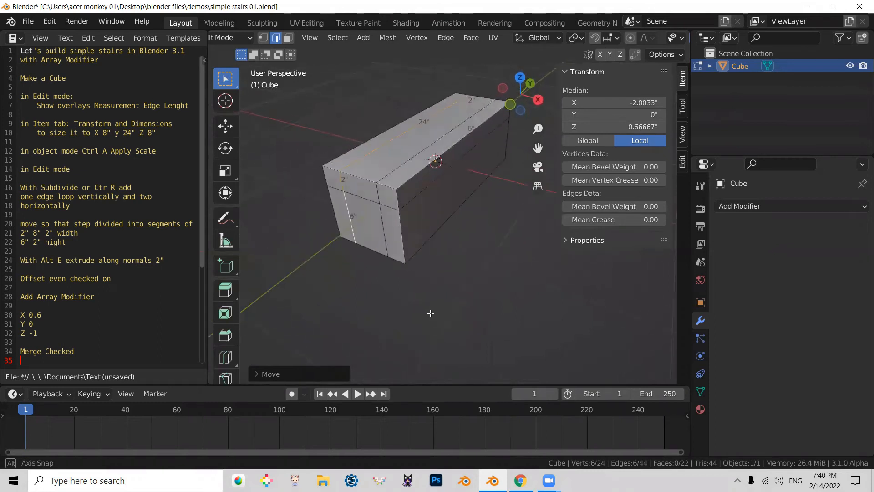
{"action": "left_click", "coordinate": [288, 37]}
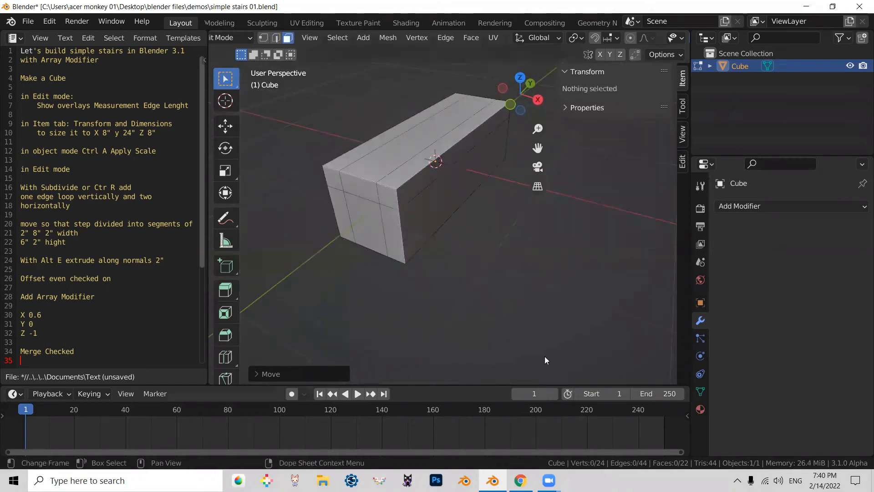
{"action": "left_click", "coordinate": [457, 155]}
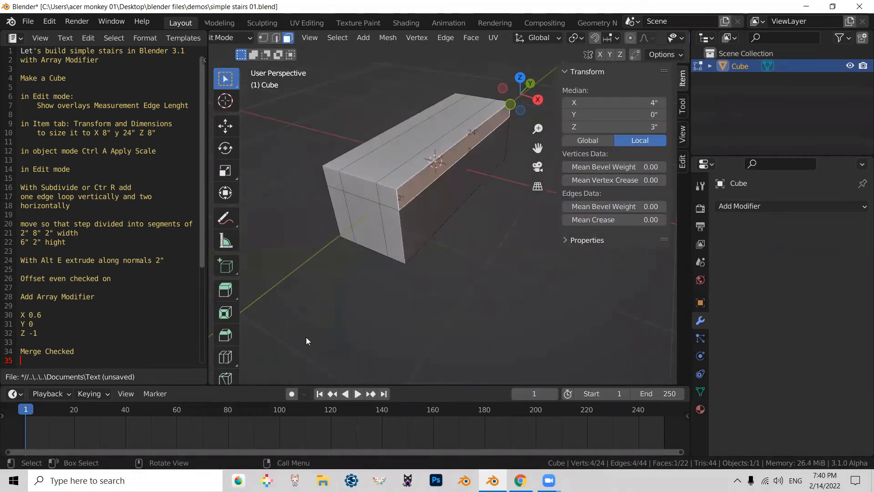
{"action": "left_click", "coordinate": [381, 206], "text": "shift"}
{"action": "left_click", "coordinate": [361, 191], "text": "shift"}
{"action": "left_click", "coordinate": [337, 184], "text": "shift"}
{"action": "middle_click_drag", "start_coordinate": [443, 287], "coordinate": [446, 101]}
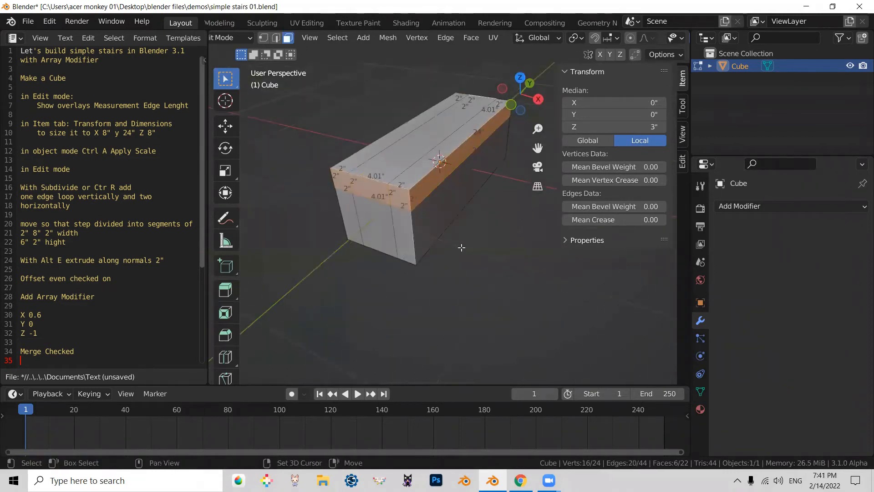
{"action": "middle_click_drag", "start_coordinate": [460, 247], "coordinate": [429, 262], "text": "shift"}
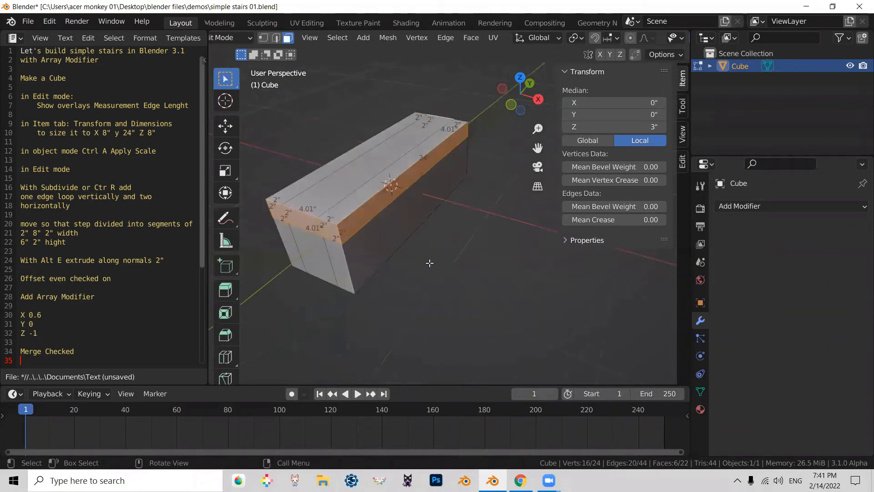
- Extrude the selected faces of the upper band along their normals by 2" with Offset Even enabled
{"action": "key", "text": "alt+e"}
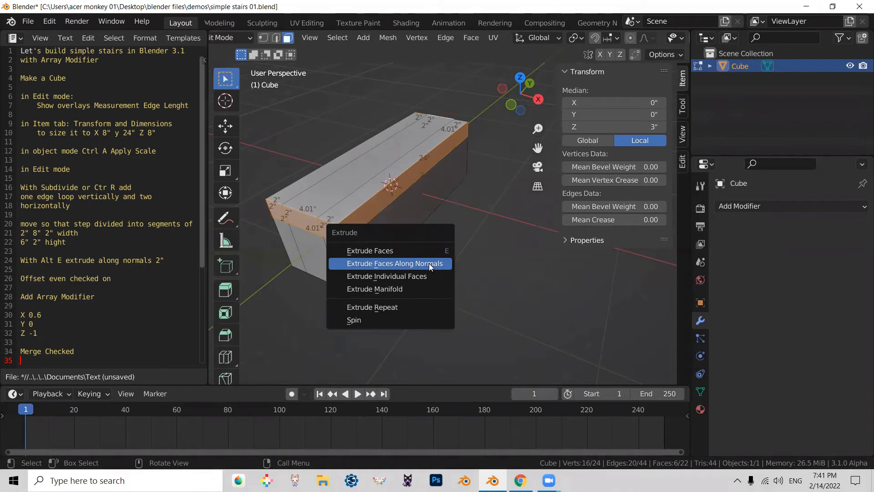
{"action": "left_click", "coordinate": [429, 263]}
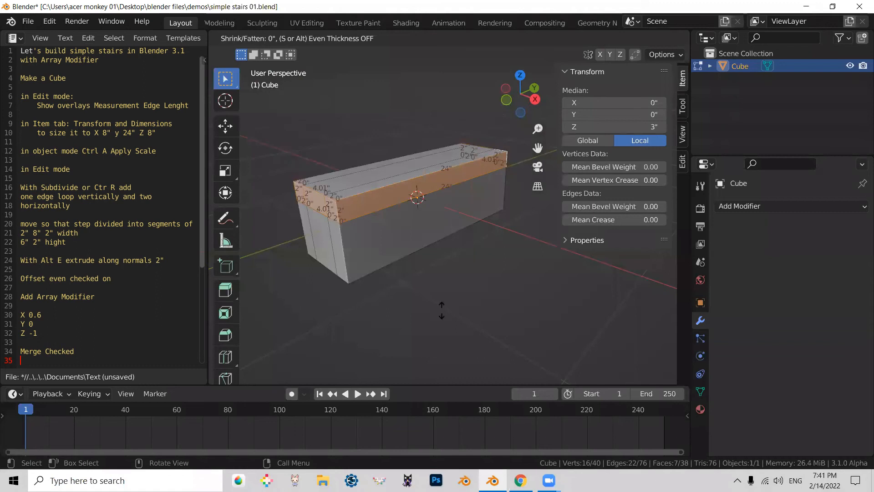
{"action": "type", "text": "2"}
{"action": "key", "text": "Return"}
{"action": "middle_click_drag", "start_coordinate": [436, 248], "coordinate": [455, 321]}
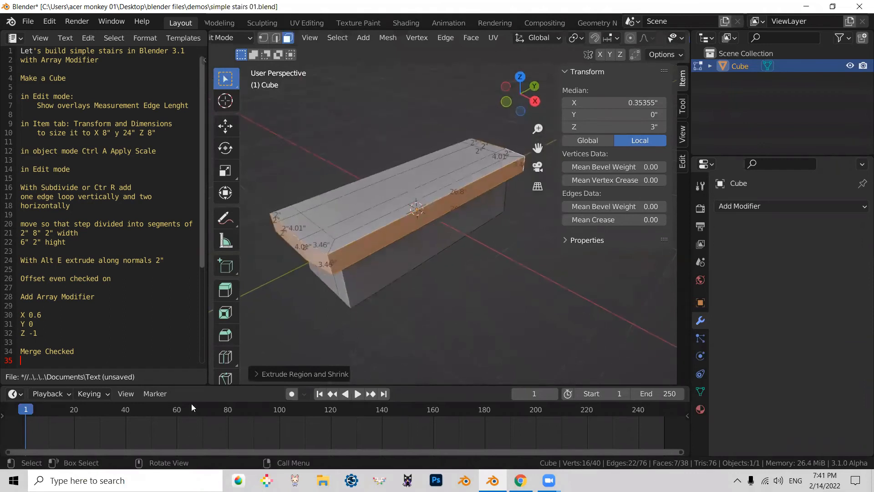
{"action": "left_click", "coordinate": [256, 374]}
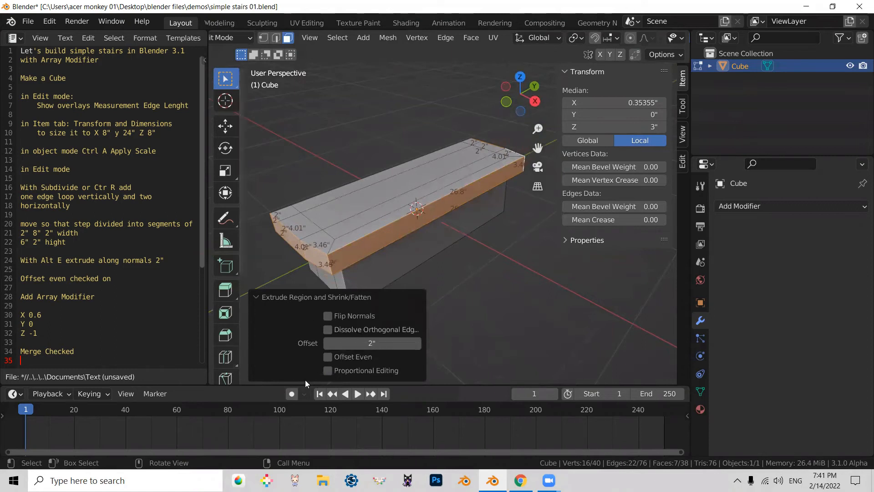
{"action": "left_click", "coordinate": [328, 357]}
{"action": "middle_click_drag", "start_coordinate": [330, 357], "coordinate": [459, 291]}
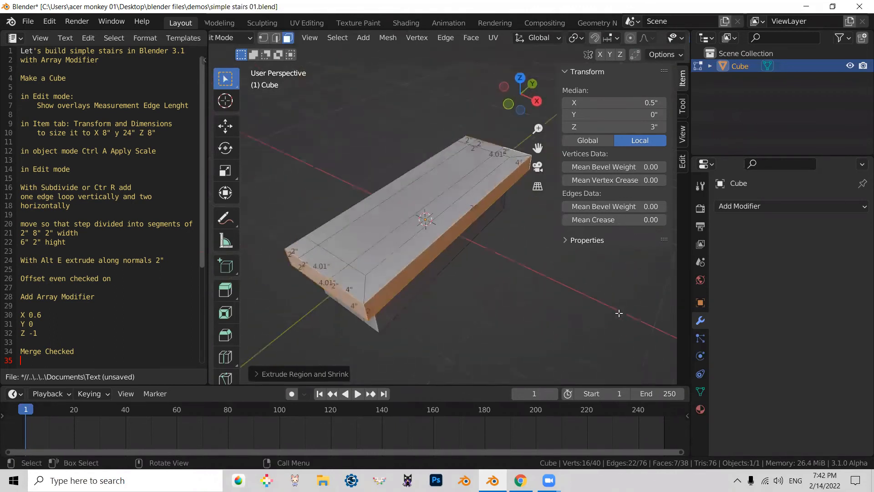
- Add an Array modifier to the step and set its relative offset factor X to 0.6
{"action": "left_click", "coordinate": [737, 204]}
{"action": "left_click", "coordinate": [607, 239]}
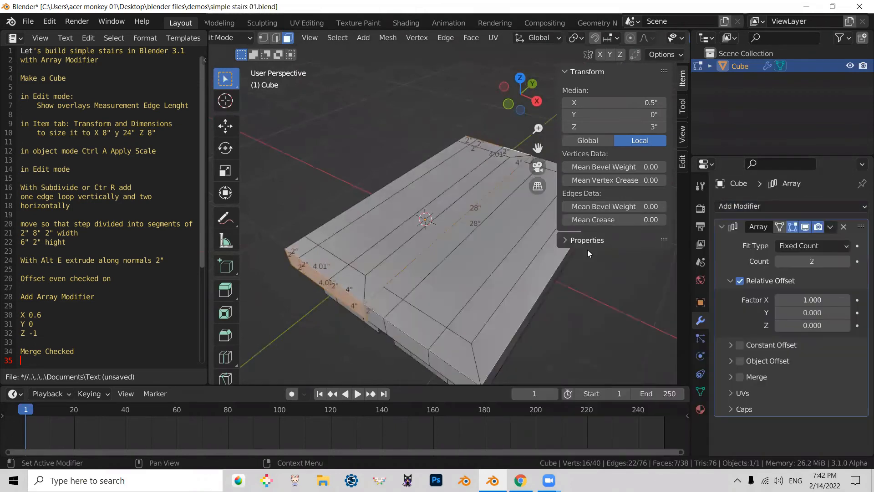
{"action": "left_click", "coordinate": [814, 301]}
{"action": "key", "text": "BackSpace"}
{"action": "type", "text": "0.6"}
{"action": "key", "text": "Return"}
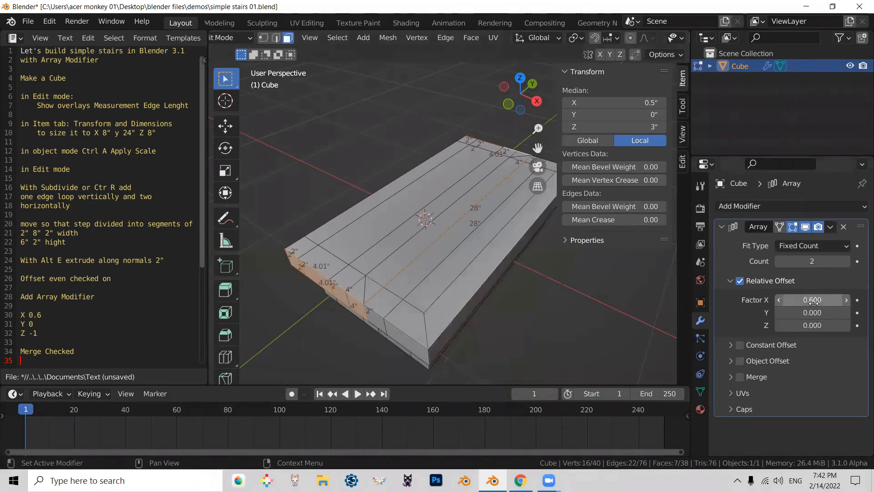
- Set the Array modifier's relative offset factor Z to -1
{"action": "middle_click_drag", "start_coordinate": [423, 261], "coordinate": [475, 196]}
{"action": "left_click", "coordinate": [812, 325]}
{"action": "type", "text": "-"}
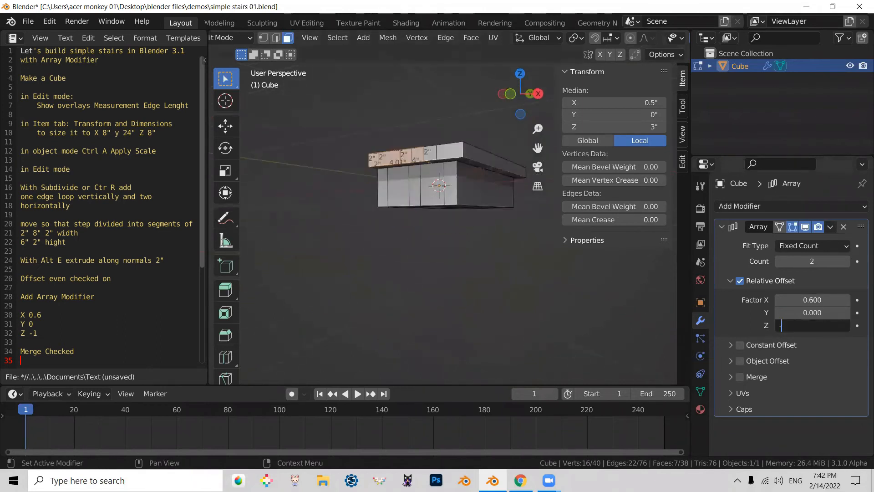
{"action": "type", "text": "1"}
{"action": "key", "text": "Return"}
{"action": "middle_click_drag", "start_coordinate": [410, 255], "coordinate": [430, 255]}
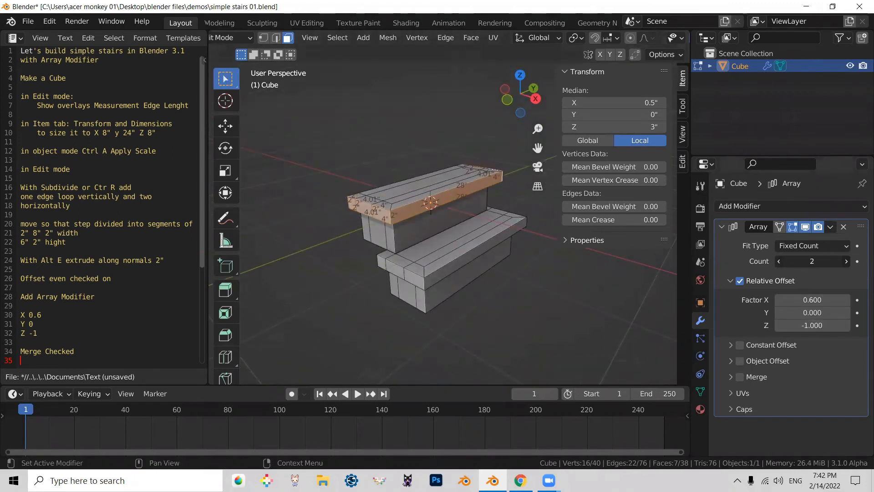
- Raise the Array modifier's count to 5 steps
{"action": "left_click_drag", "start_coordinate": [811, 261], "coordinate": [837, 261]}
{"action": "middle_click_drag", "start_coordinate": [484, 311], "coordinate": [468, 304]}
{"action": "key", "text": "ctrl+z"}
{"action": "scroll", "coordinate": [451, 340], "scroll_direction": "up", "scroll_amount": 2}
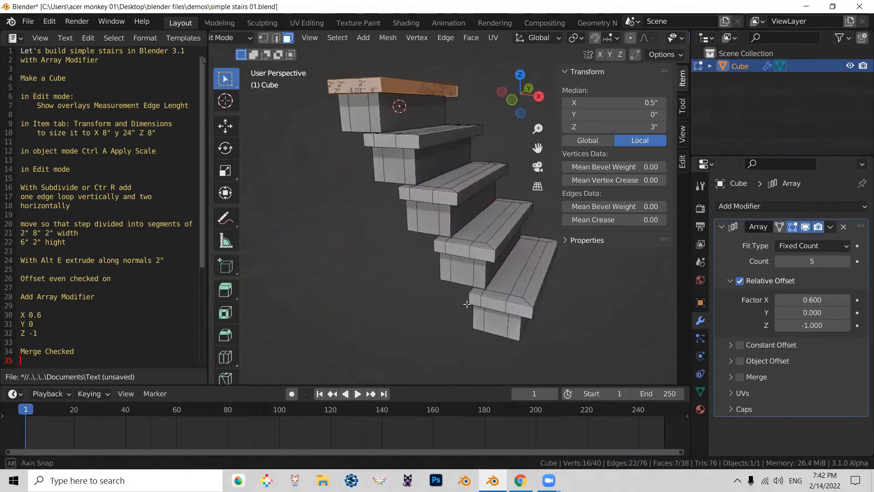
- Turn on X-ray display and enable Merge in the Array modifier, inspecting where the steps meet
{"action": "key", "text": "alt+z"}
{"action": "scroll", "coordinate": [475, 275], "scroll_direction": "up", "scroll_amount": 2}
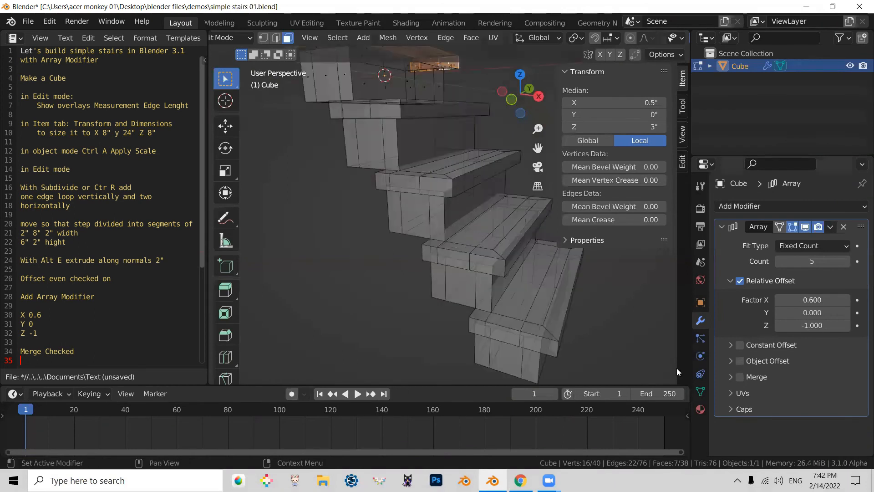
{"action": "left_click", "coordinate": [742, 380]}
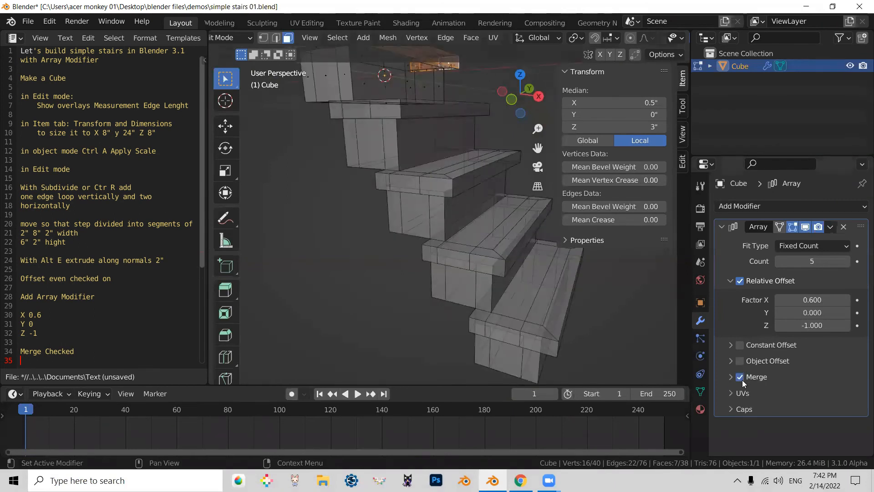
{"action": "middle_click_drag", "start_coordinate": [381, 142], "coordinate": [389, 174]}
{"action": "scroll", "coordinate": [423, 136], "scroll_direction": "up", "scroll_amount": 3}
{"action": "scroll", "coordinate": [428, 124], "scroll_direction": "down", "scroll_amount": 2}
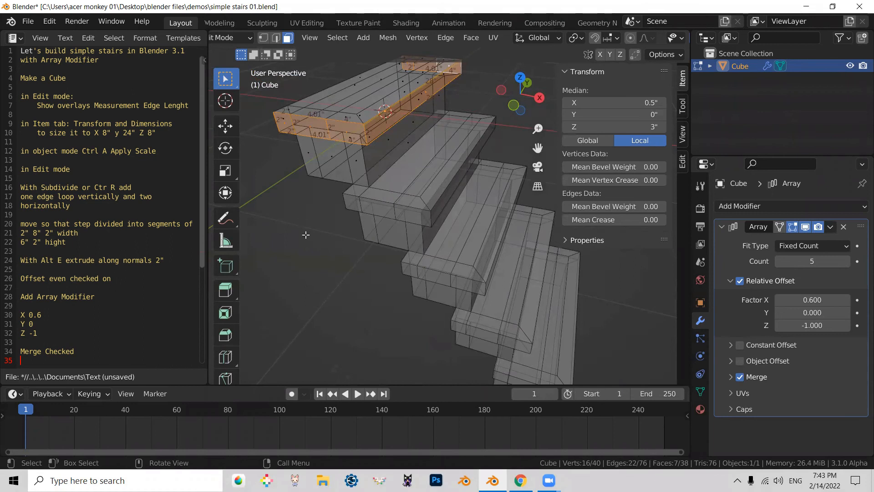
{"action": "scroll", "coordinate": [404, 233], "scroll_direction": "down", "scroll_amount": 2}
{"action": "middle_click_drag", "start_coordinate": [404, 233], "coordinate": [414, 282]}
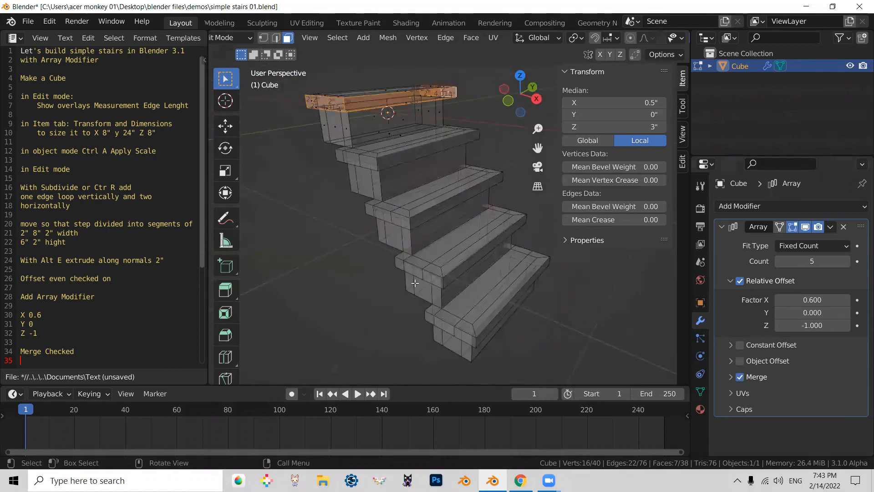
- Turn off X-ray display and hide the viewport overlays and the transform sidebar for a clean view of the stairs
{"action": "key", "text": "alt+z"}
{"action": "scroll", "coordinate": [579, 39], "scroll_direction": "down", "scroll_amount": 6}
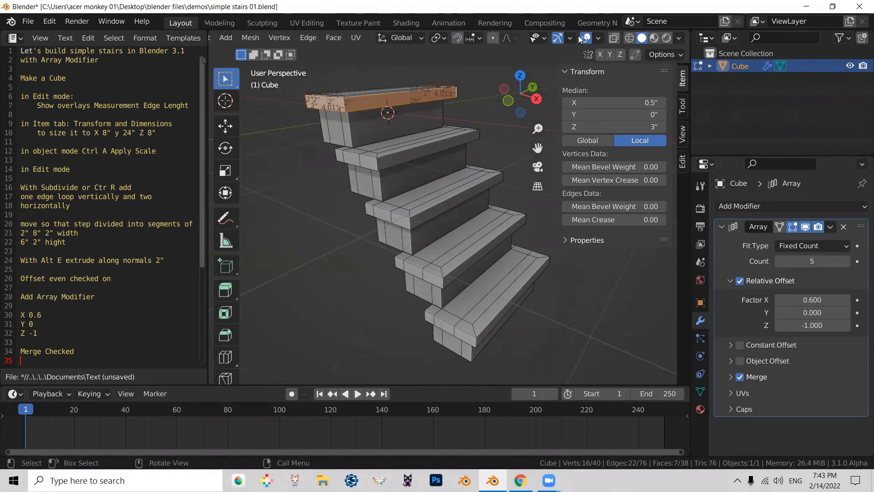
{"action": "left_click", "coordinate": [589, 40]}
{"action": "mouse_move", "coordinate": [486, 233]}
{"action": "middle_mouse_down"}
{"action": "mouse_move", "coordinate": [497, 244]}
{"action": "mouse_move", "coordinate": [478, 219]}
{"action": "mouse_move", "coordinate": [474, 225]}
{"action": "middle_mouse_up"}
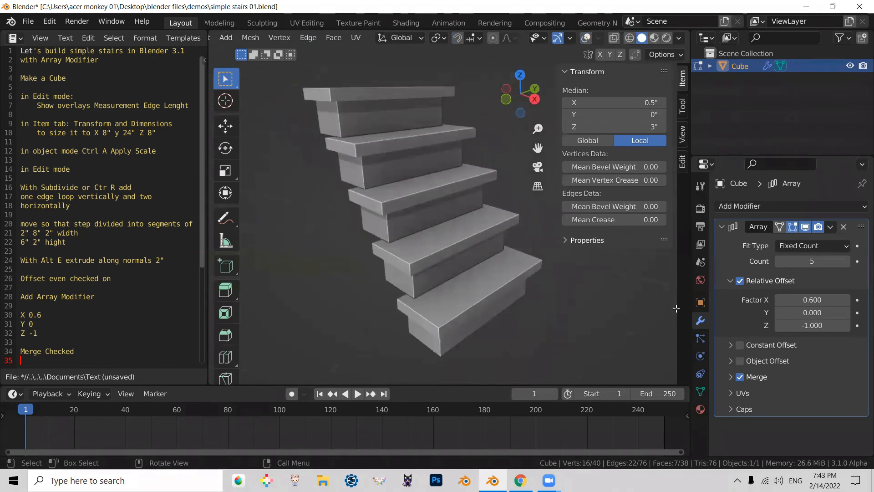
{"action": "key", "text": "n"}
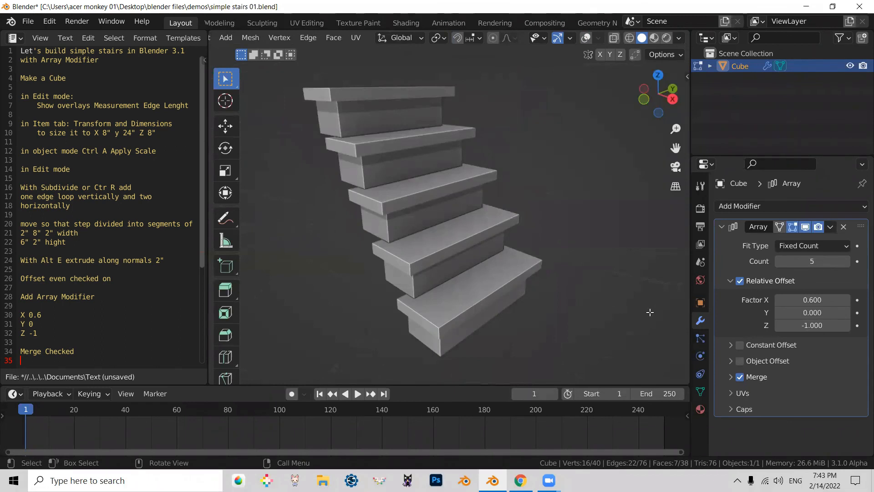